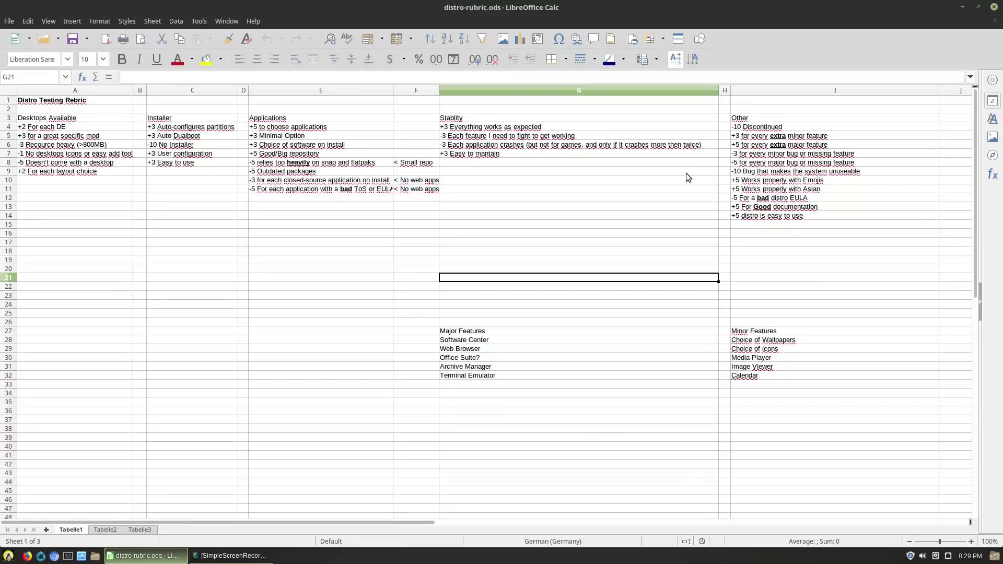
Set the spell-checking language for all text in the spreadsheet to English (USA).
left_click(198, 20)
mouse_move(199, 21)
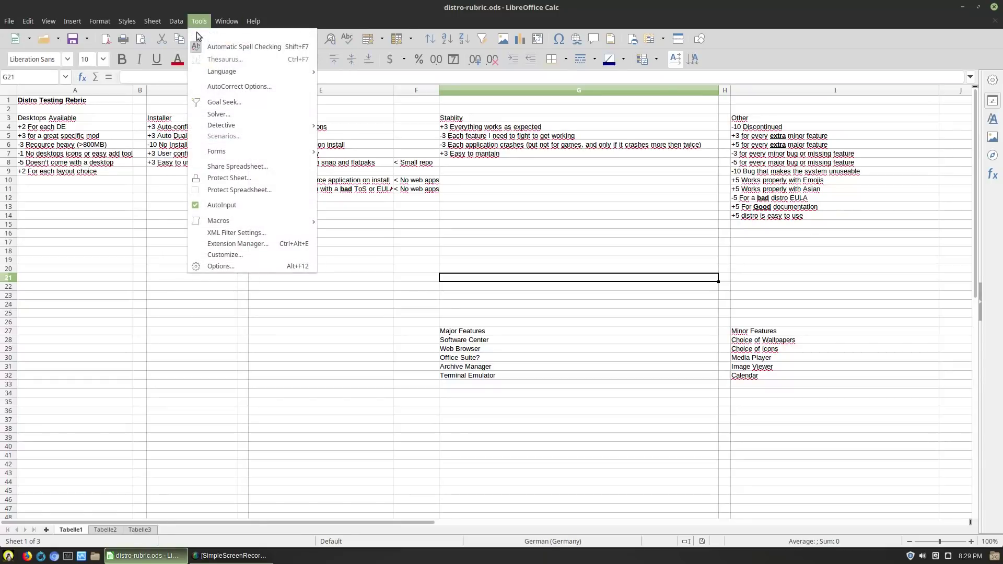
mouse_move(280, 71)
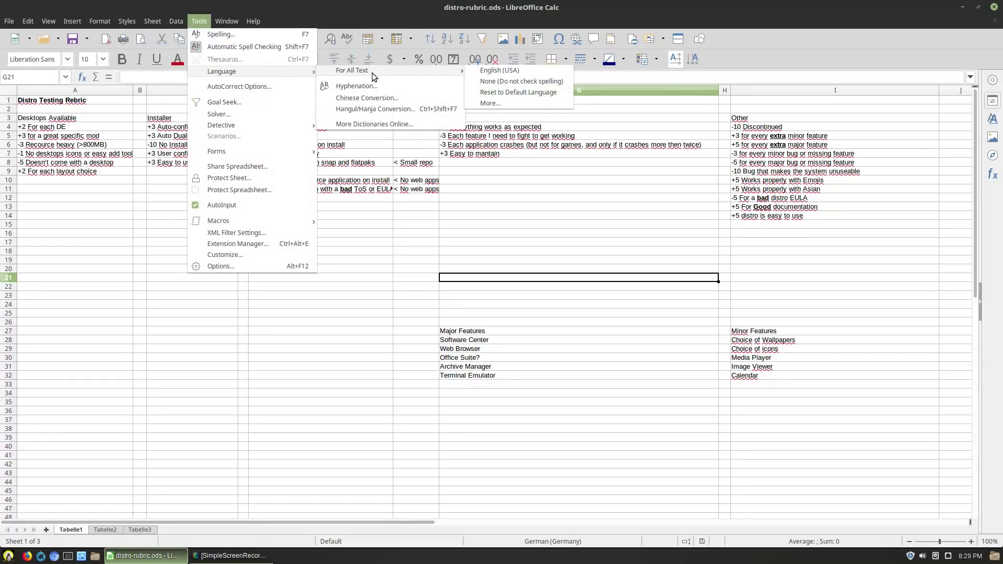
left_click(480, 71)
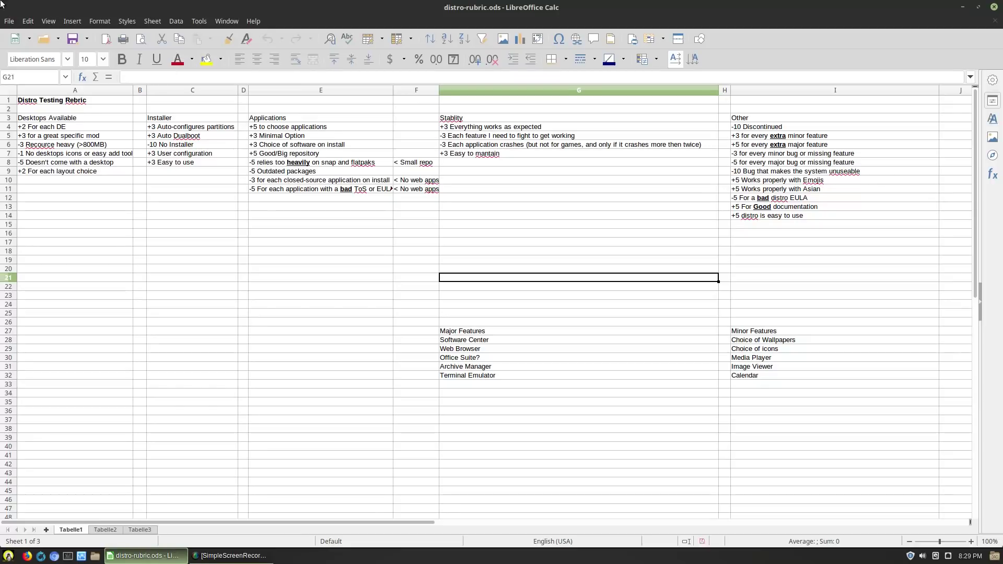
Zoom the rubric sheet to 200% and enlarge it further to 310% so the text is easy to read.
left_click(51, 24)
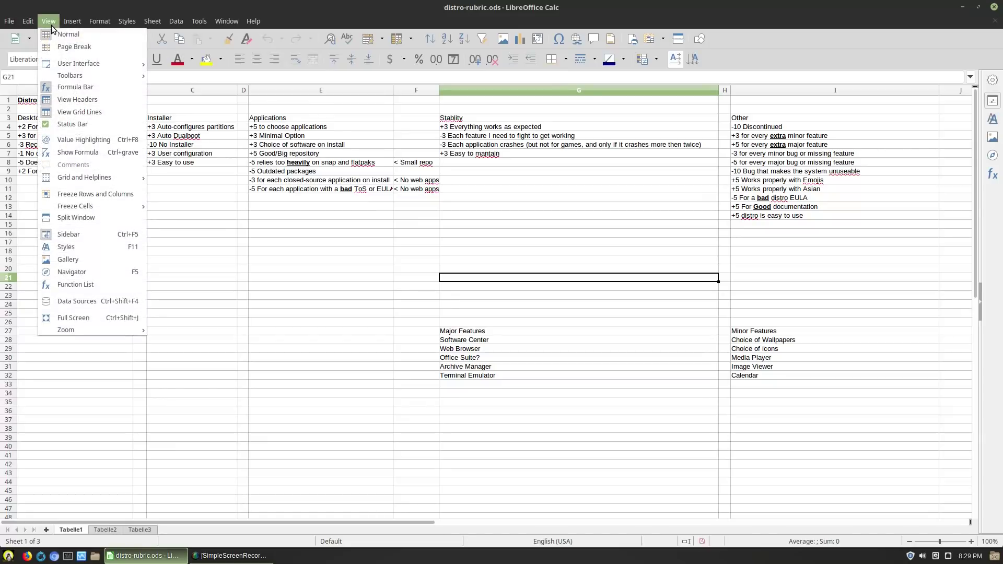
mouse_move(87, 75)
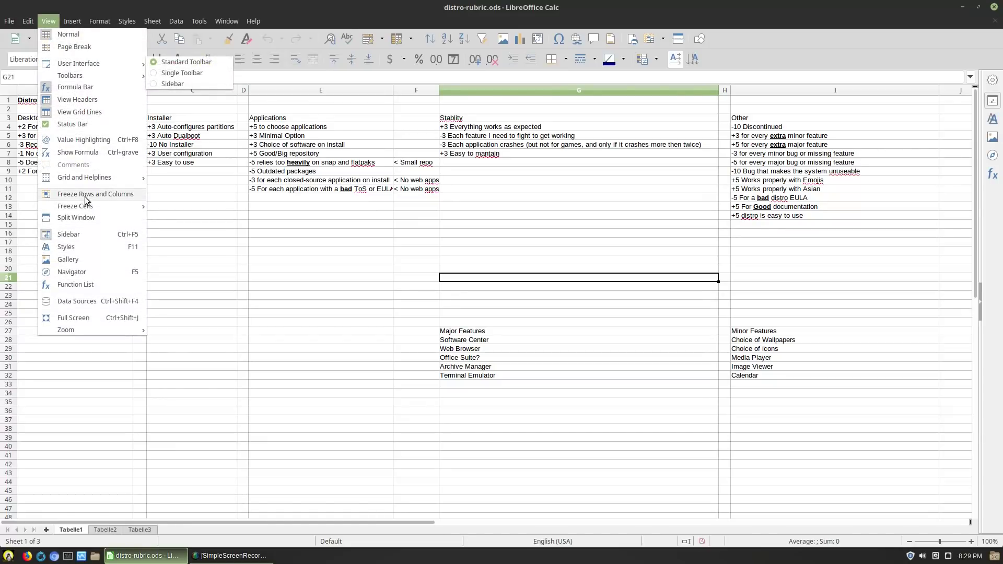
mouse_move(83, 331)
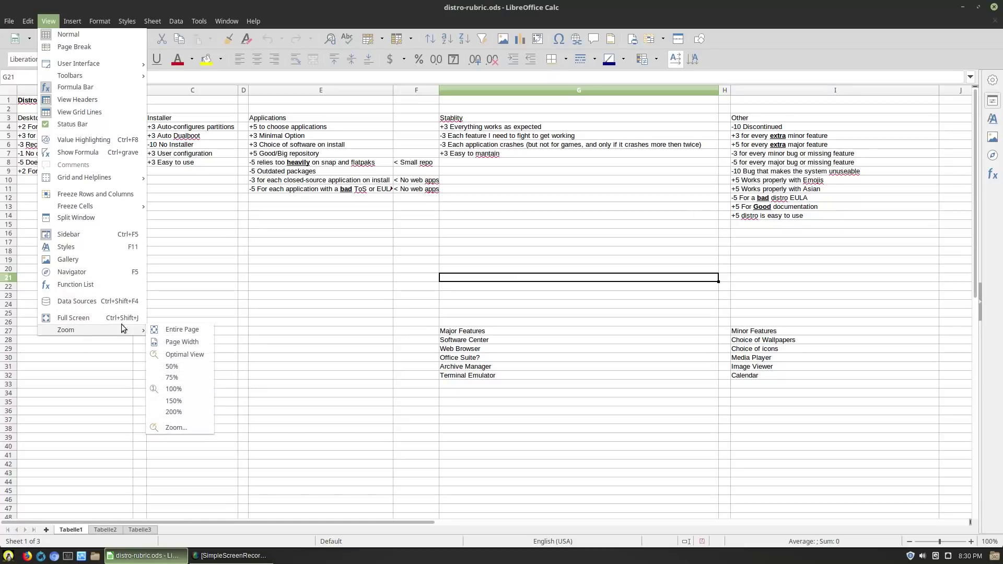
left_click(189, 411)
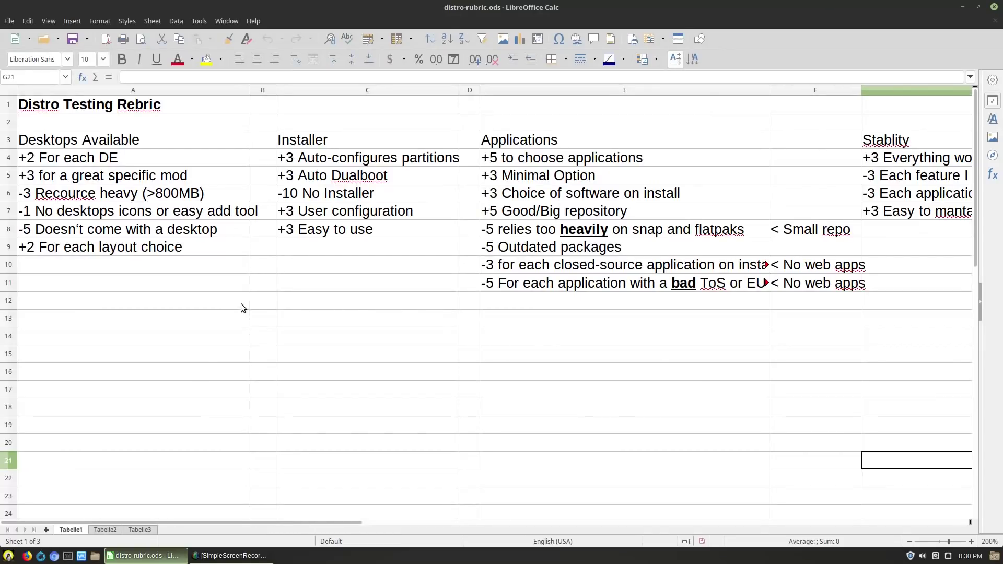
scroll(236, 311, "up", 4)
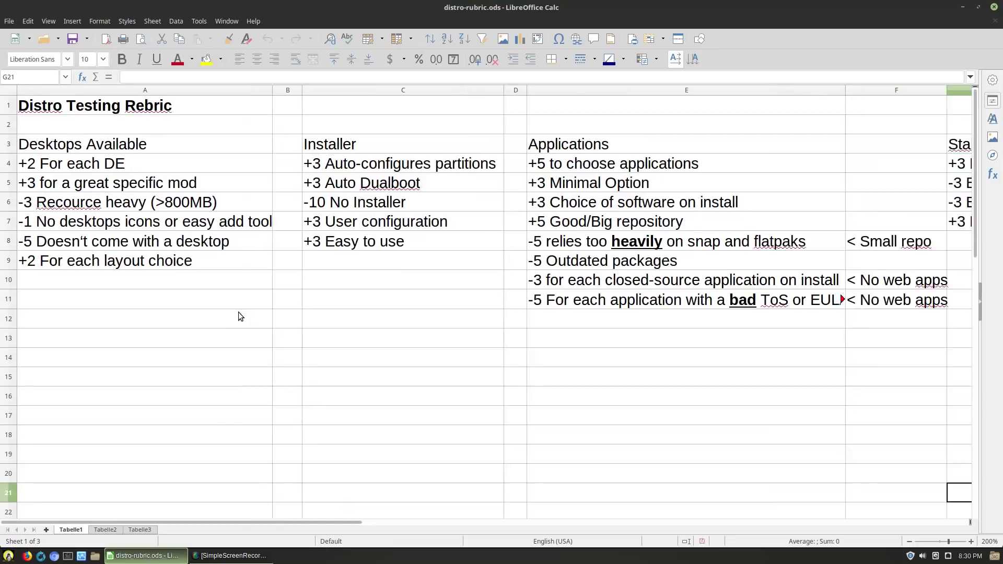
scroll(238, 315, "up", 1)
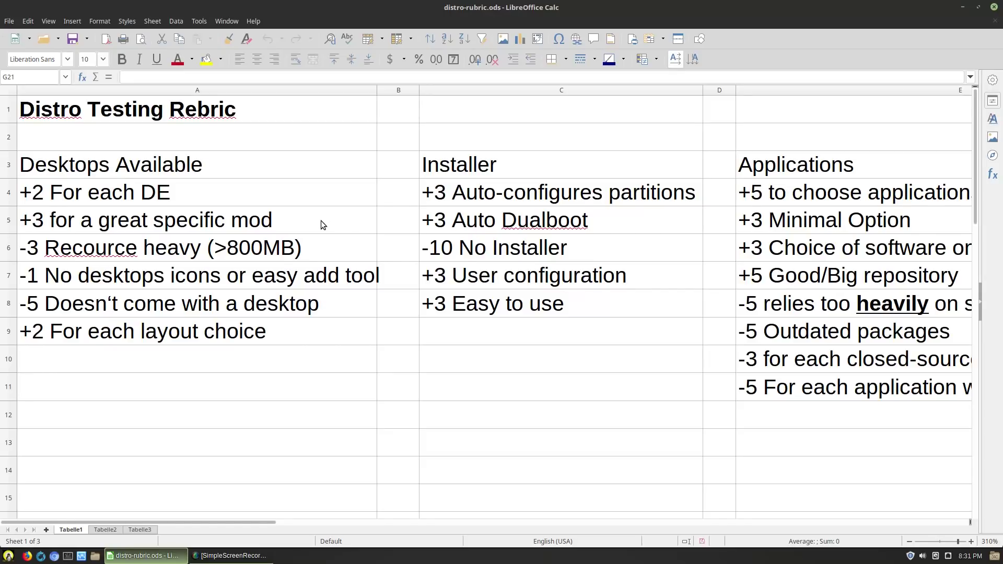
Correct the misspelled word in cell A6 so the criterion reads "-3 Resource heavy (>800MB)".
left_click(86, 253)
triple_click(82, 253)
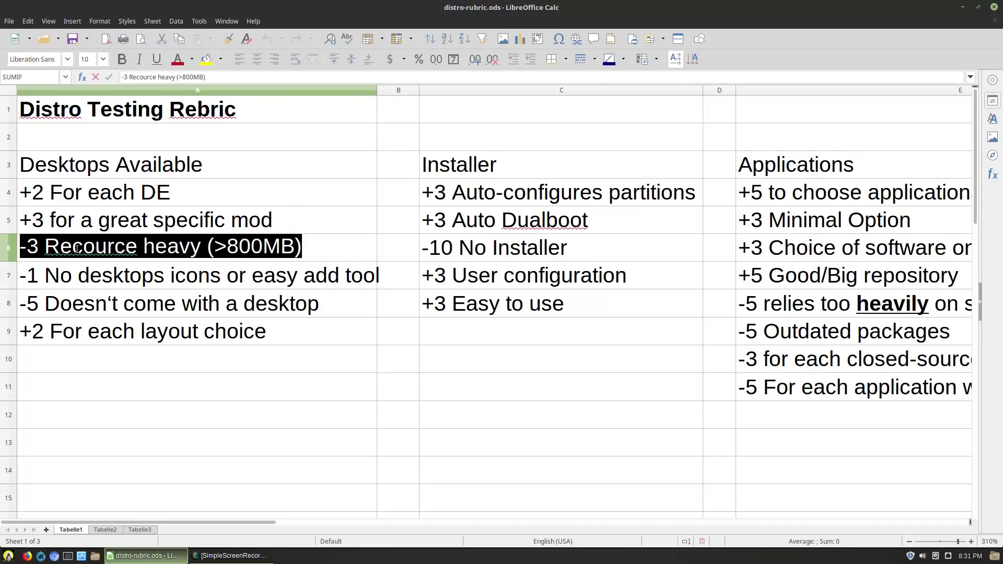
left_click(82, 253)
key("shift+Left")
type("s")
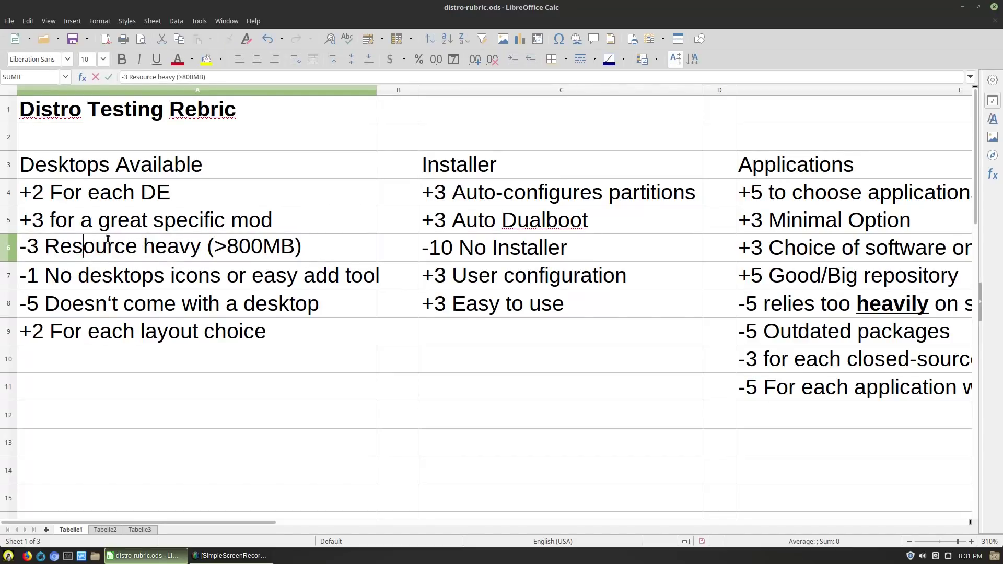
left_click(297, 420)
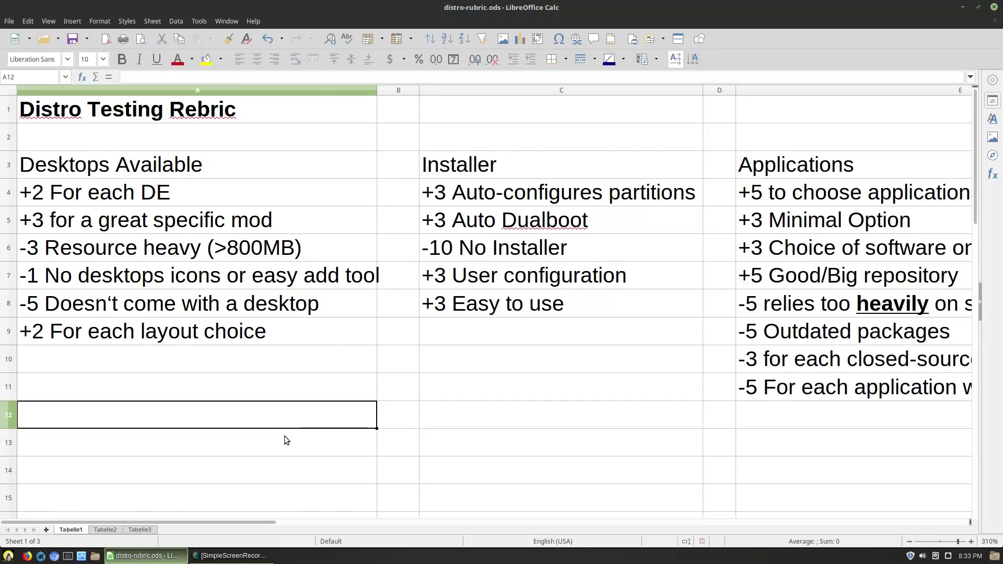
Review the scoring criteria in the Installer and Applications columns, including the notes beside the applications.
left_click_drag(234, 524, 328, 500)
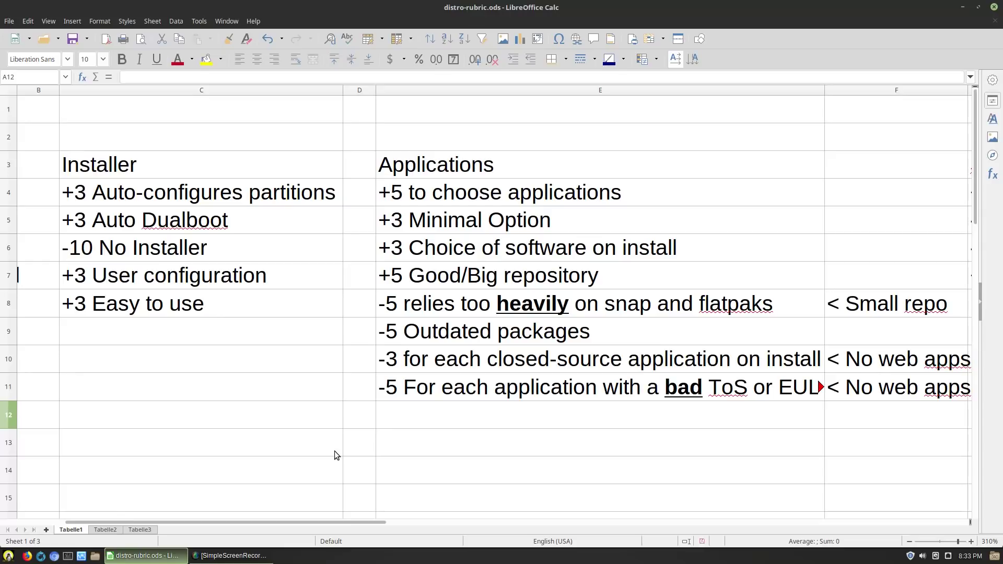
scroll(355, 303, "down", 1)
scroll(354, 305, "up", 1)
scroll(358, 308, "right", 2)
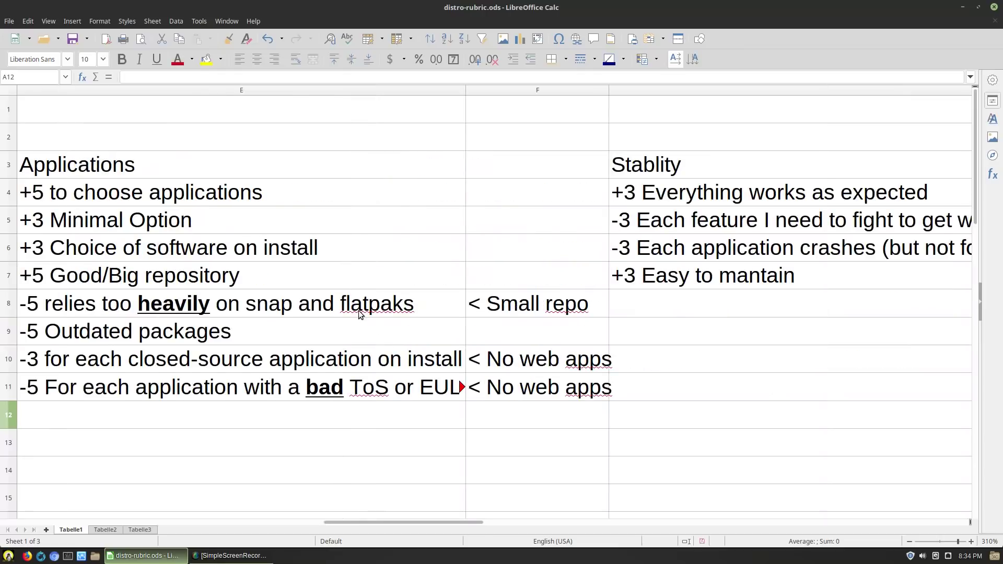
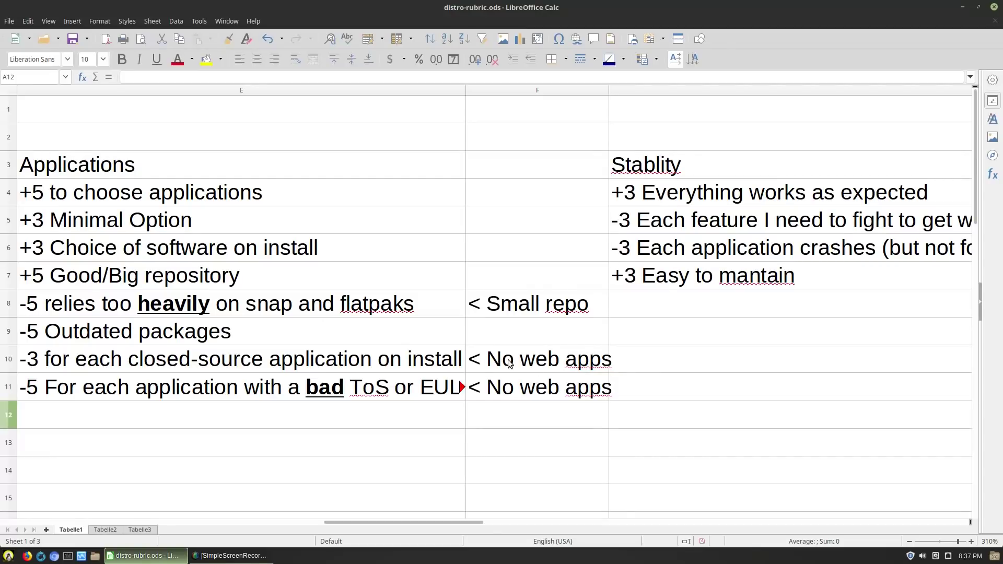
scroll(565, 375, "right", 3)
scroll(591, 442, "left", 3)
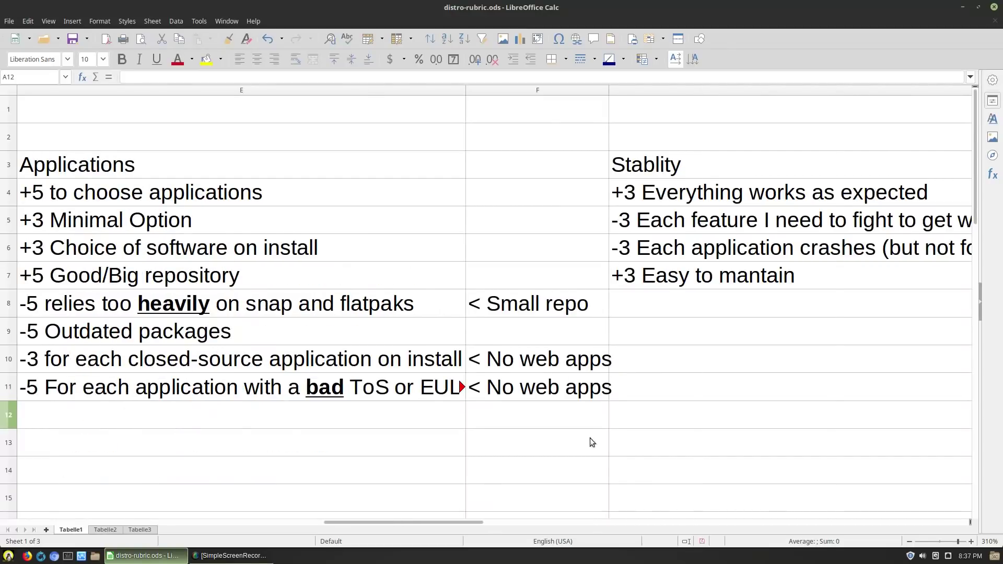
Replace the misspelled "mantain" in the stability criteria with the suggested spelling "maintain".
left_click_drag(509, 522, 589, 499)
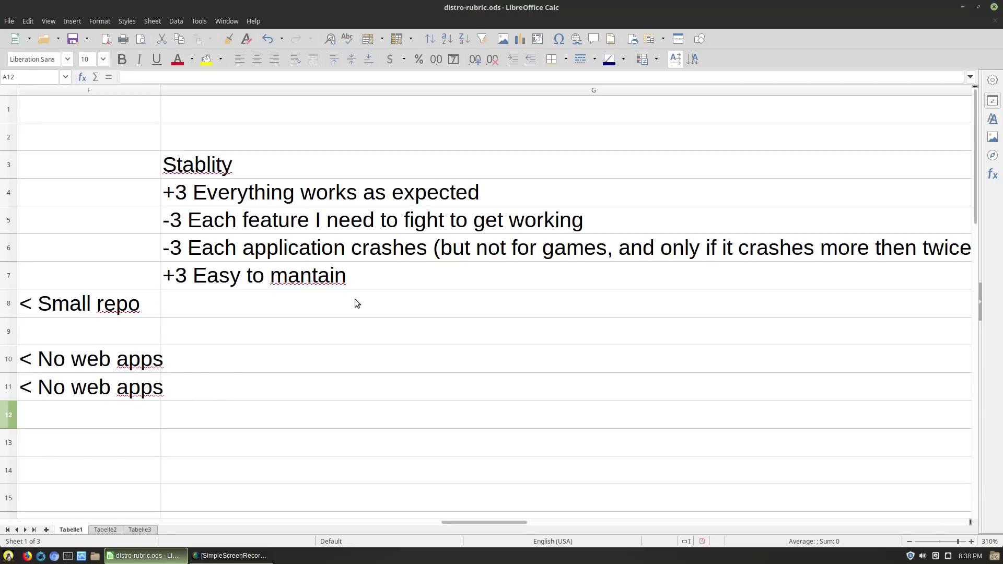
right_click(317, 282)
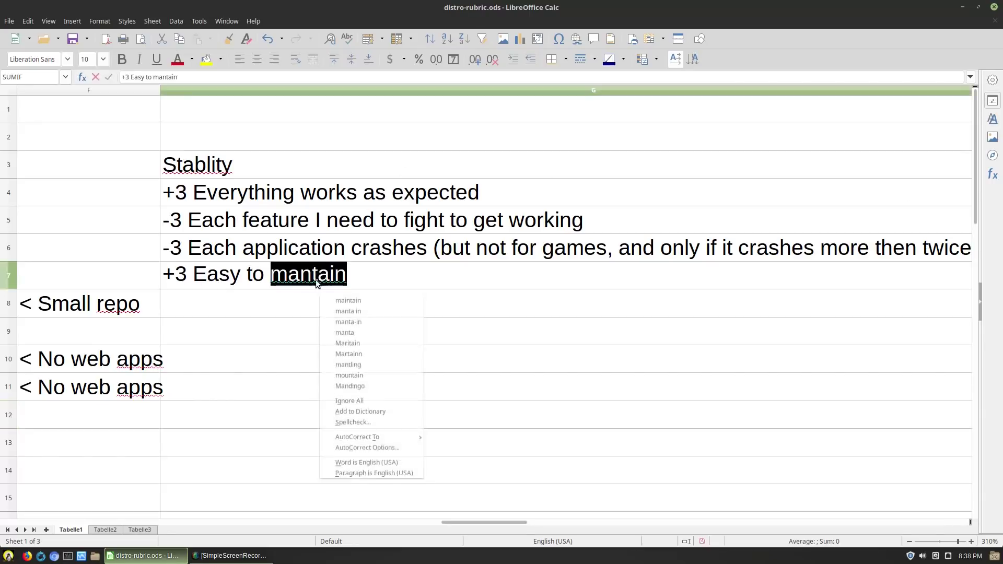
left_click(348, 300)
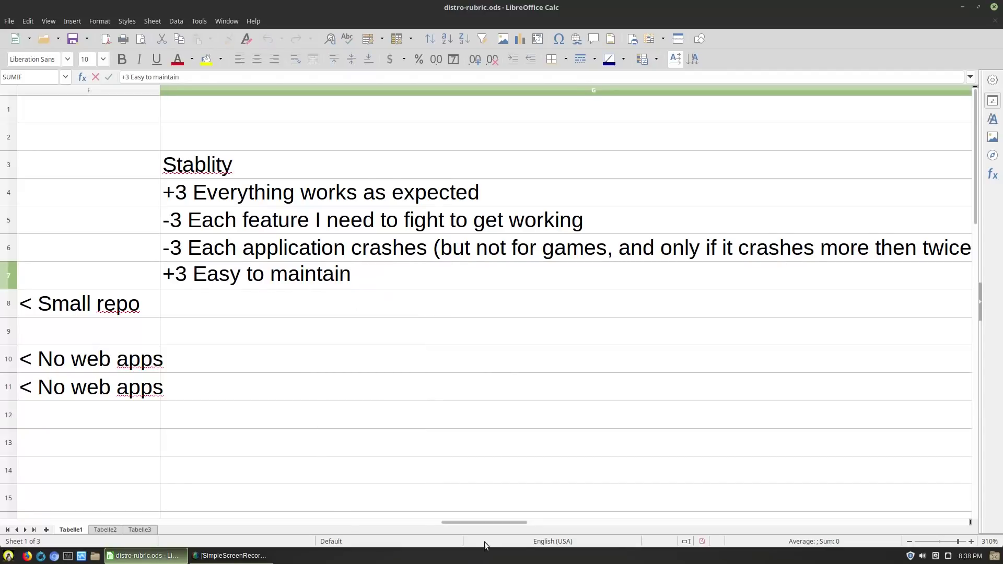
Replace "unuseable" in the system bug criterion of the Other column with the suggested spelling "unusable".
left_click_drag(494, 522, 673, 497)
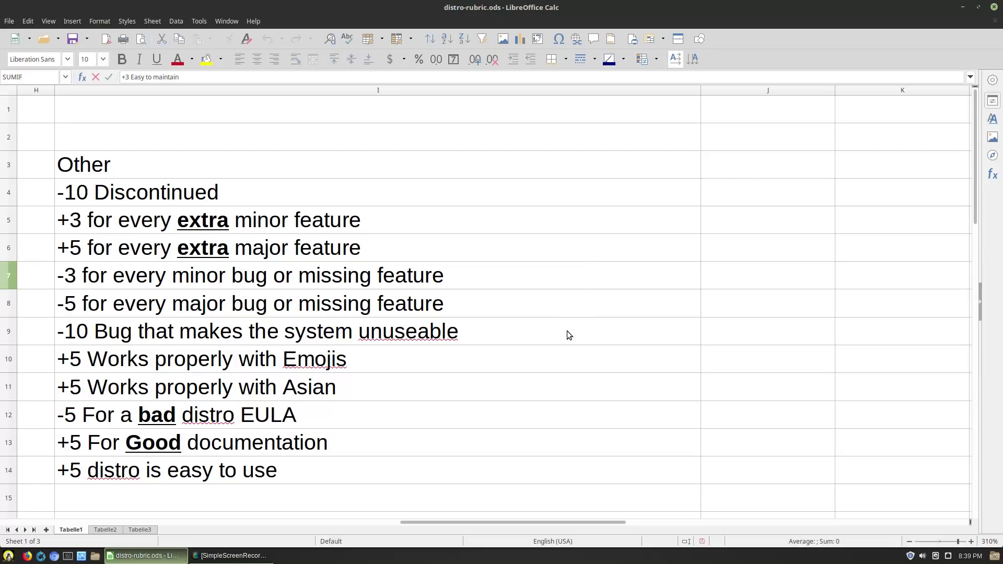
left_click(423, 337)
right_click(424, 336)
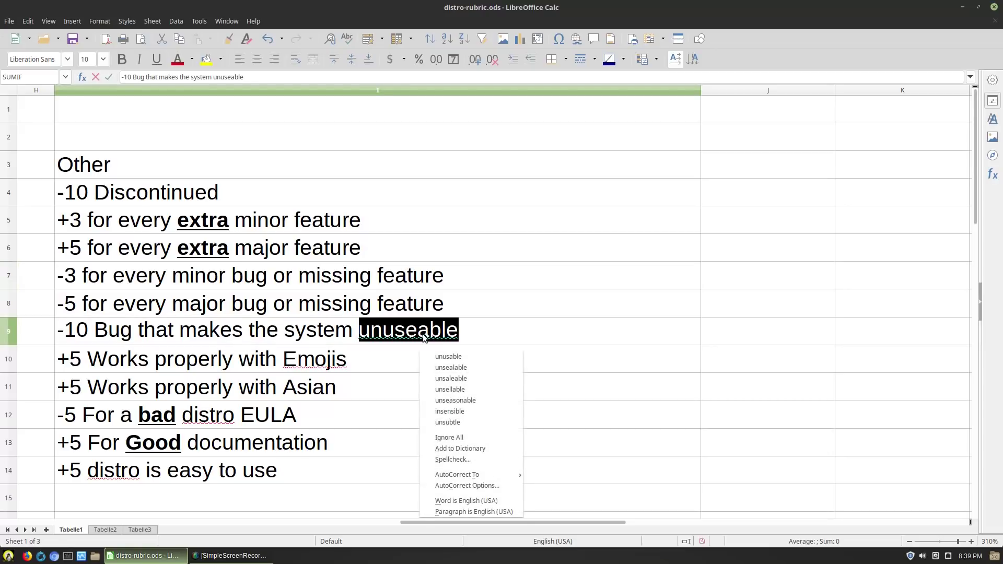
left_click(468, 356)
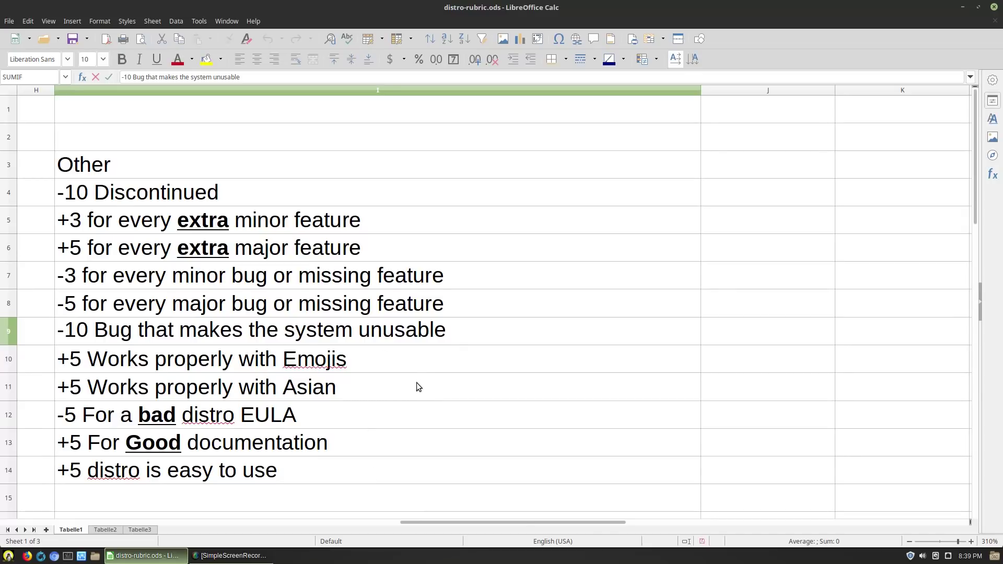
Review the remaining Other criteria and the Minor Features and Major Features lists below the rubric.
scroll(419, 404, "down", 1)
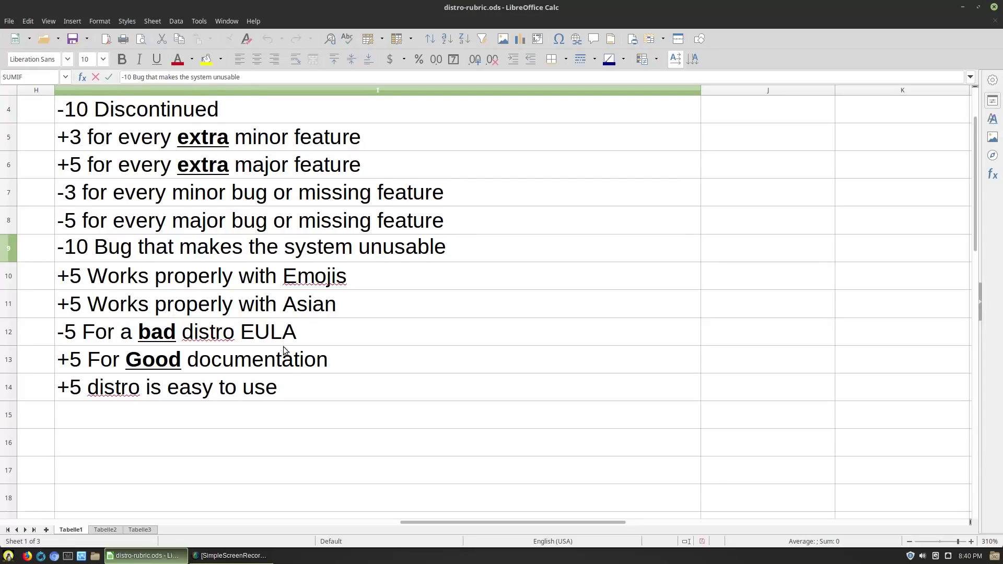
scroll(233, 276, "down", 3)
scroll(245, 305, "down", 2)
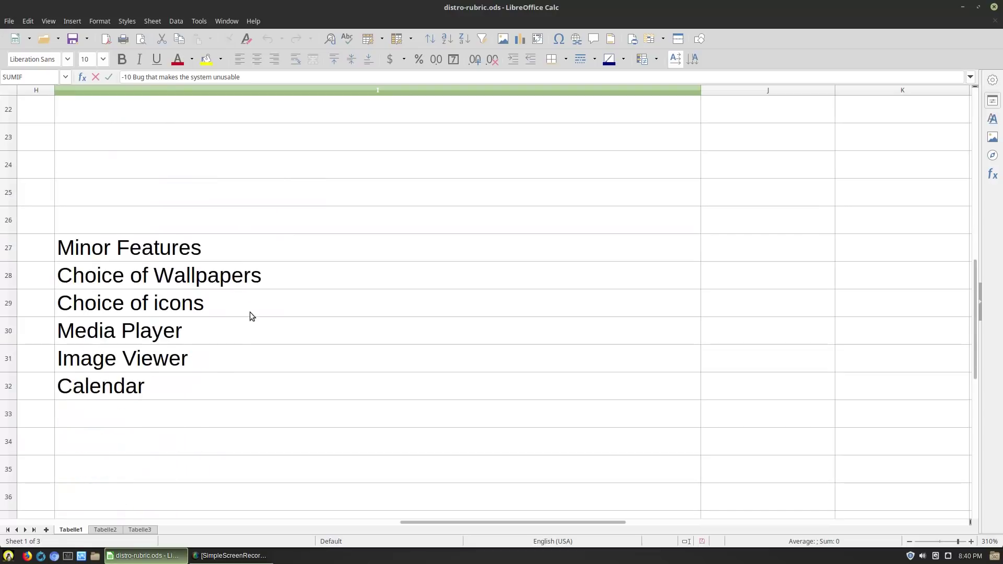
left_click_drag(494, 524, 467, 500)
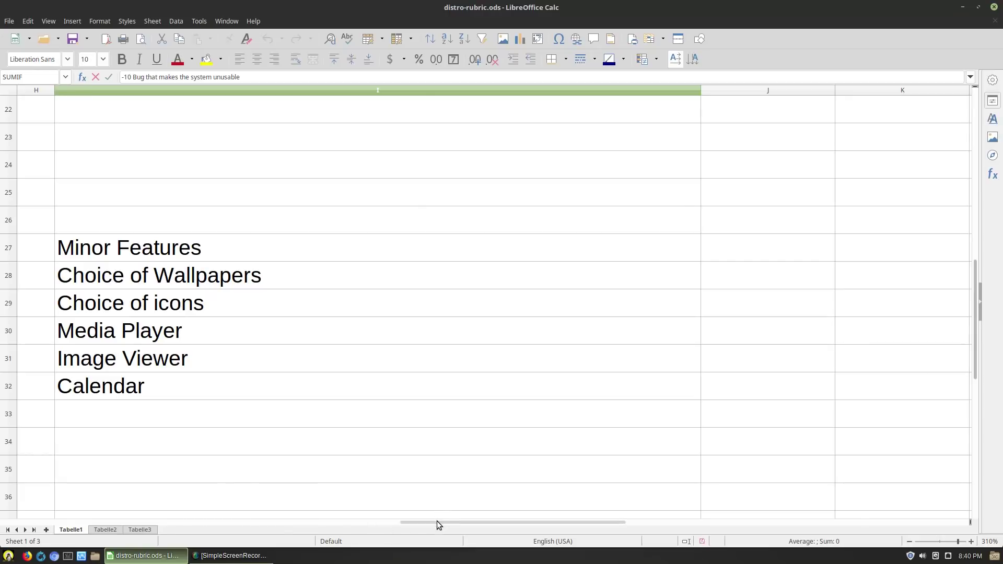
left_click_drag(435, 522, 381, 522)
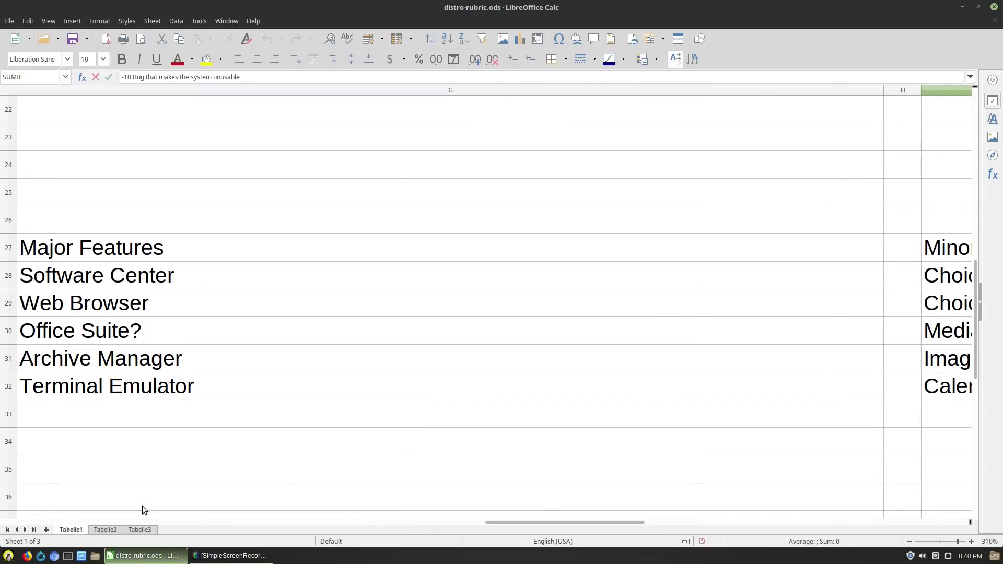
left_click_drag(537, 521, 519, 521)
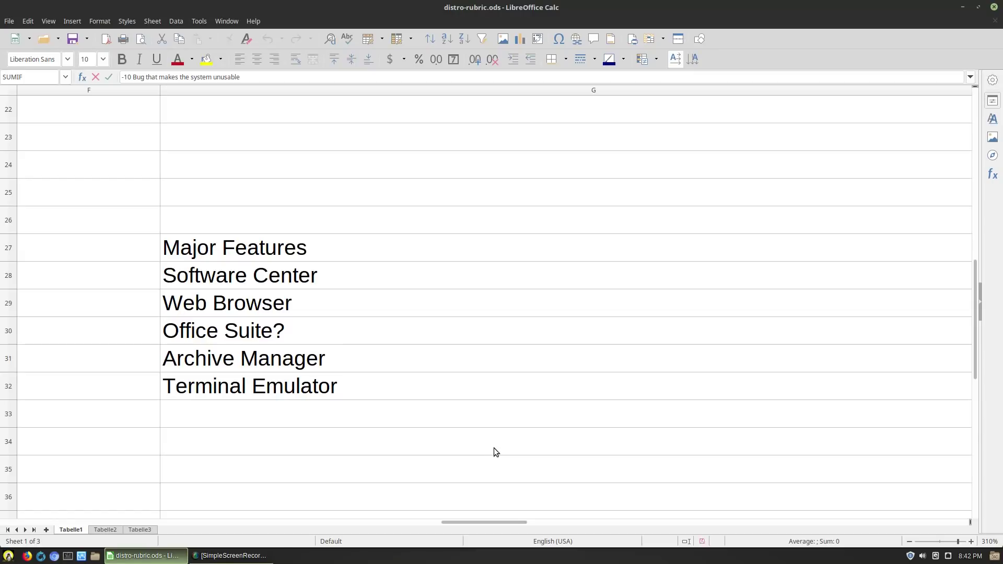
Zoom the sheet out to 140% and return to its beginning for an overview of the rubric.
scroll(482, 436, "down", 5, "ctrl")
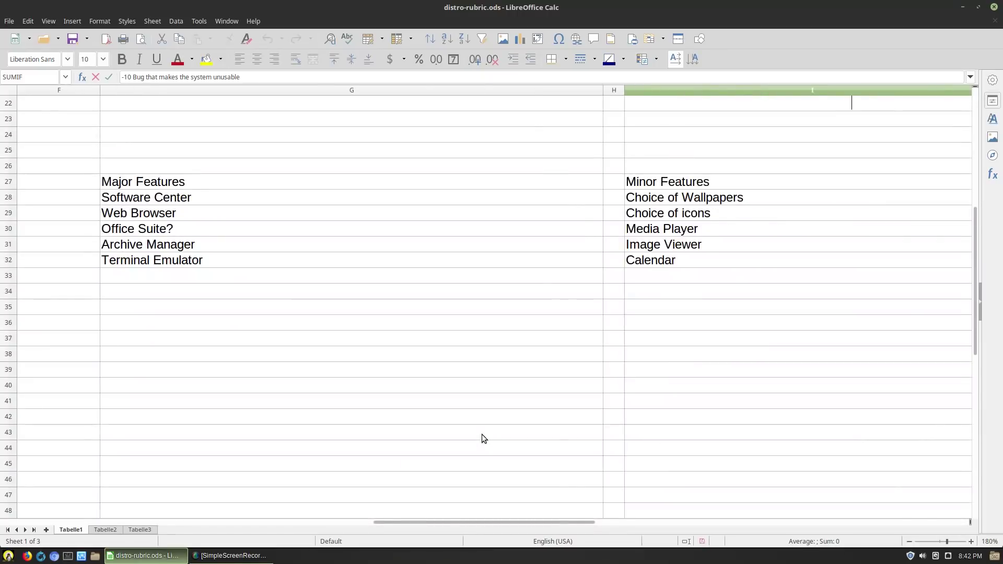
scroll(482, 434, "down", 1, "ctrl")
scroll(459, 416, "left", 3)
scroll(447, 426, "right", 5)
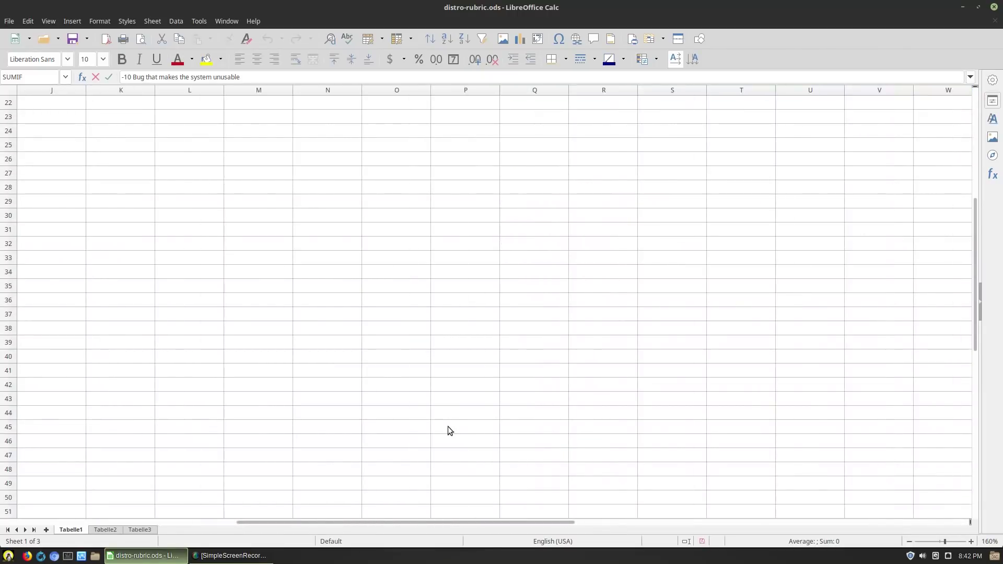
scroll(448, 430, "left", 5)
scroll(447, 426, "down", 1, "ctrl")
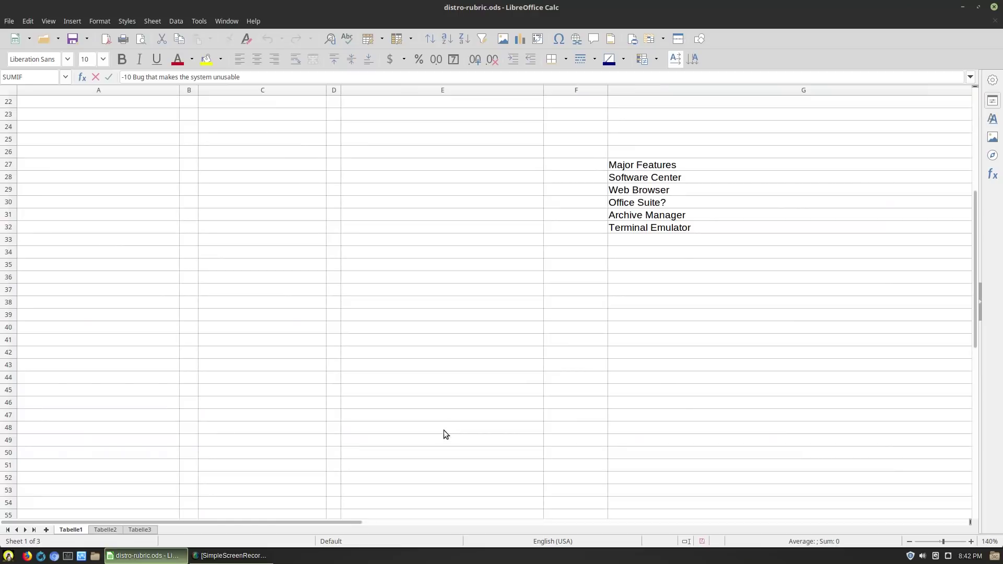
scroll(443, 431, "up", 7)
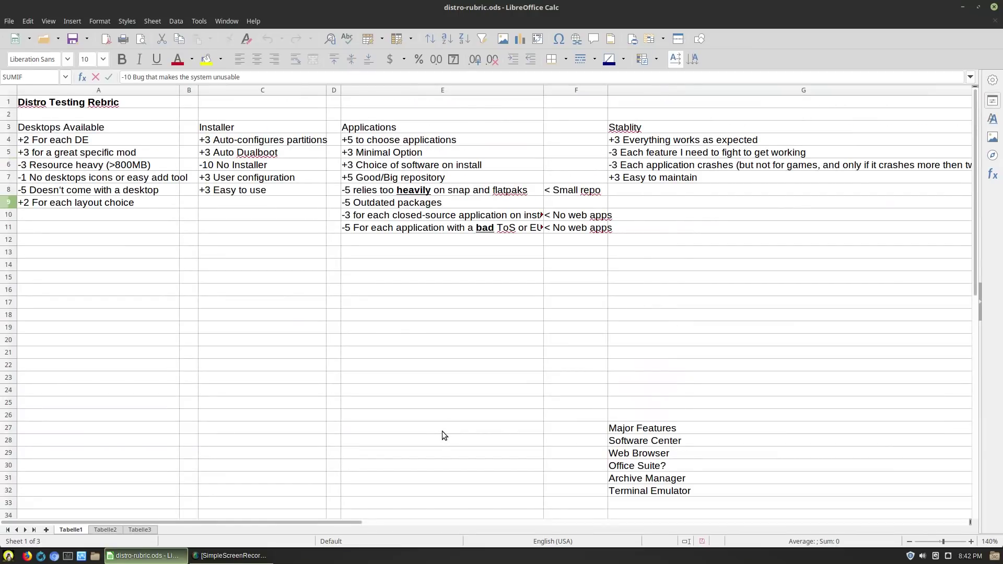